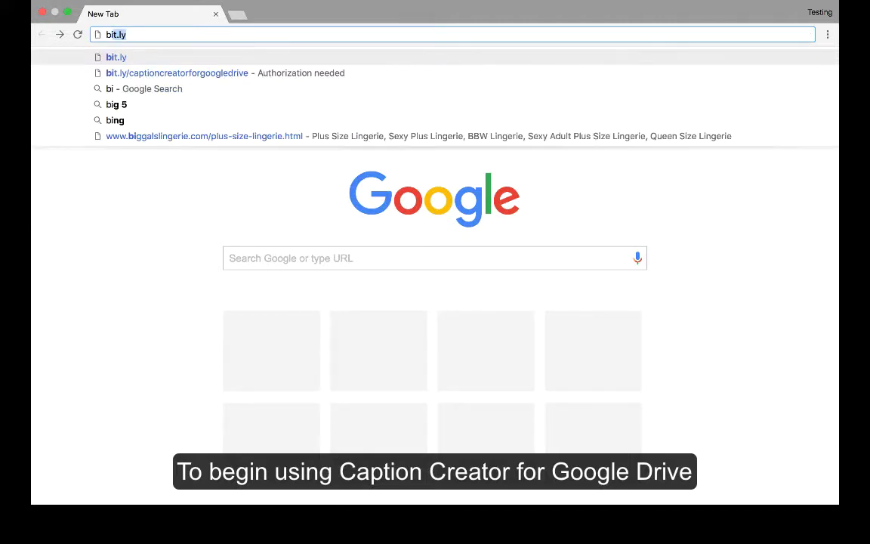
- Go to bit.ly/captioncreatorforgoogledrive in Chrome to reach the Caption Creator authorization page
text(y/)
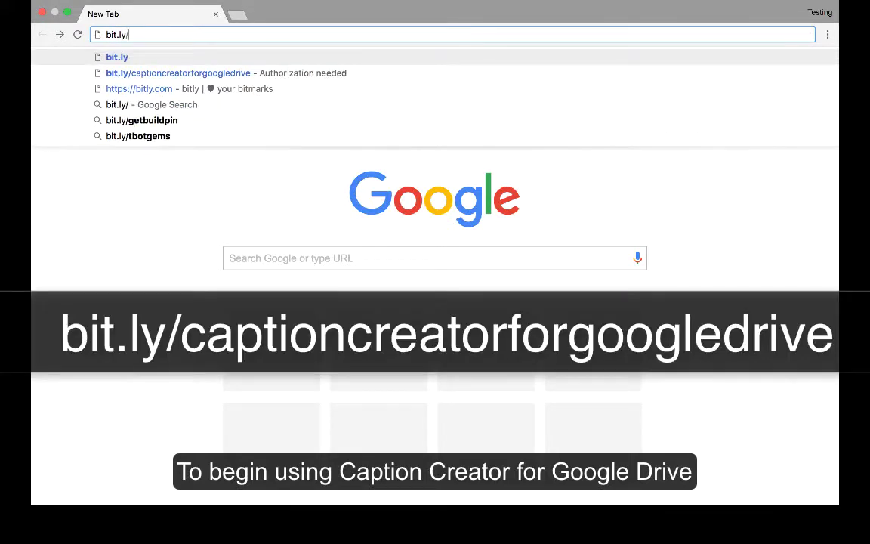
text(captioncreat)
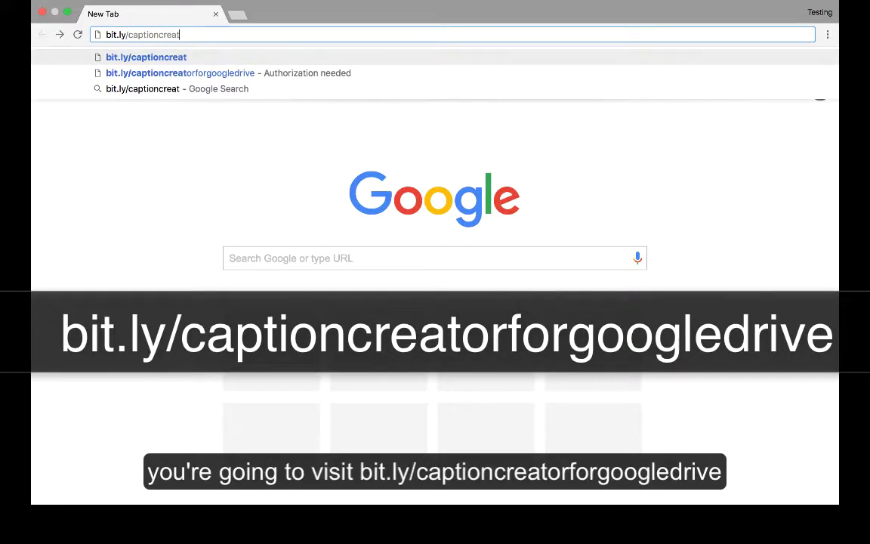
text(orforg)
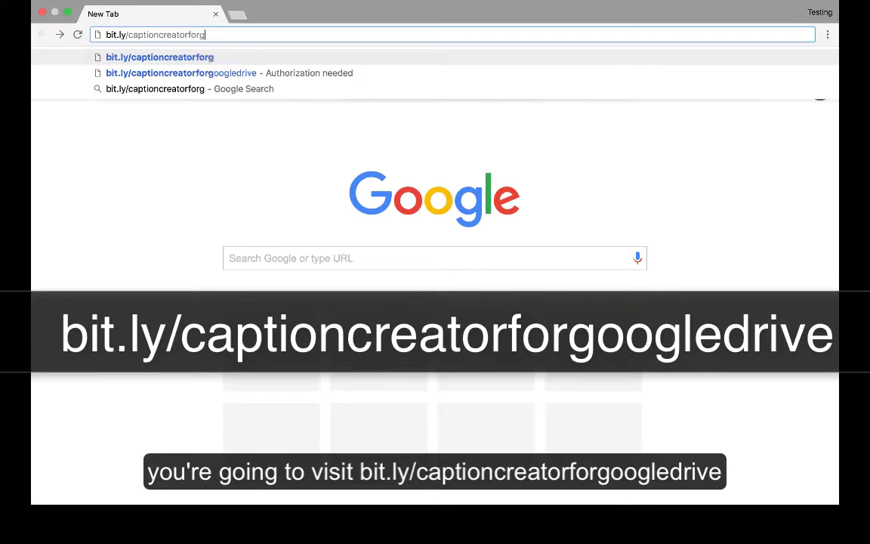
text(oogledrive)
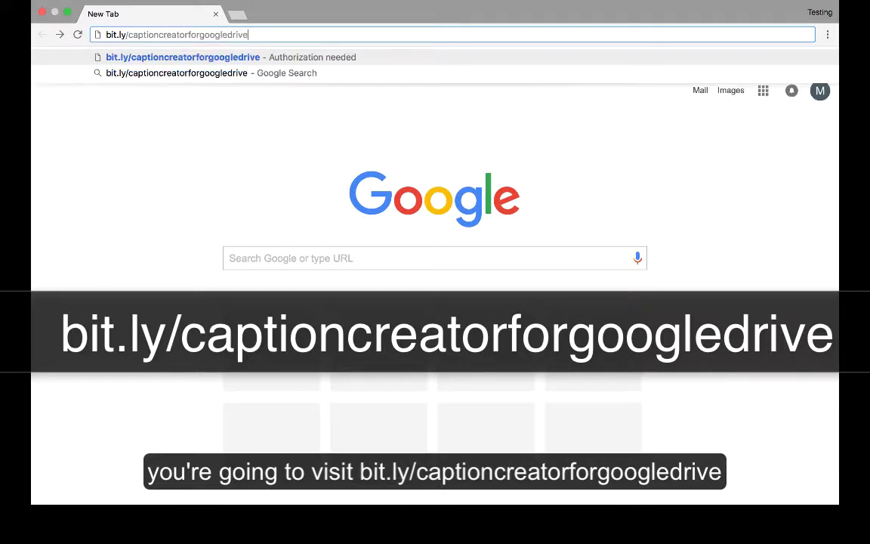
key(Return)
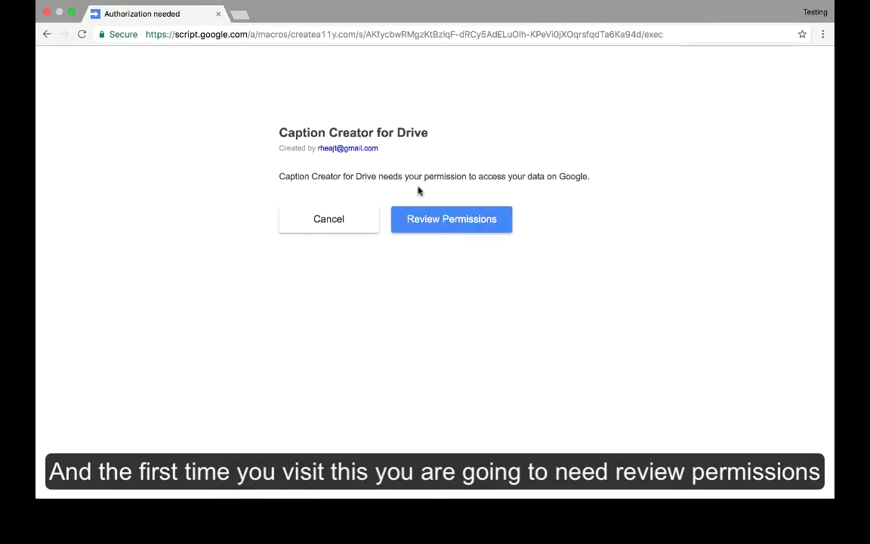
- Review and allow the Google Drive permissions Caption Creator requests
click(438, 220)
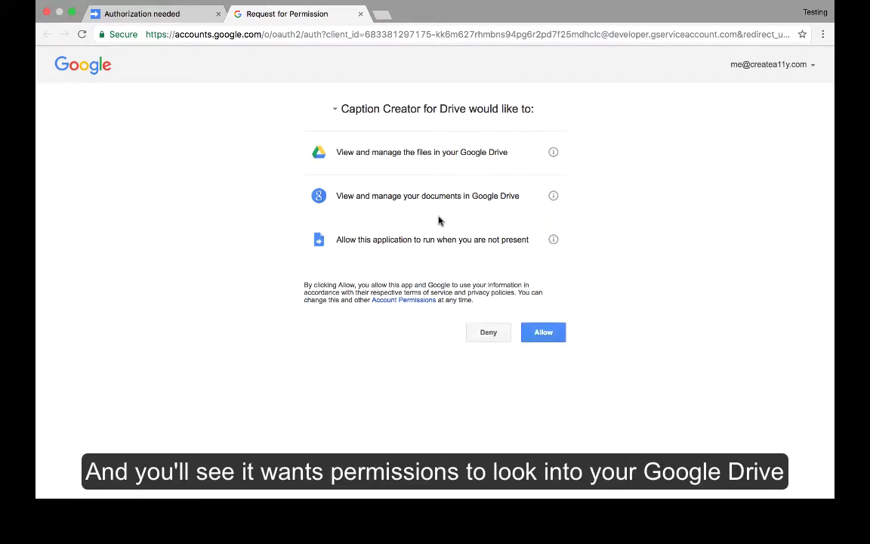
click(539, 334)
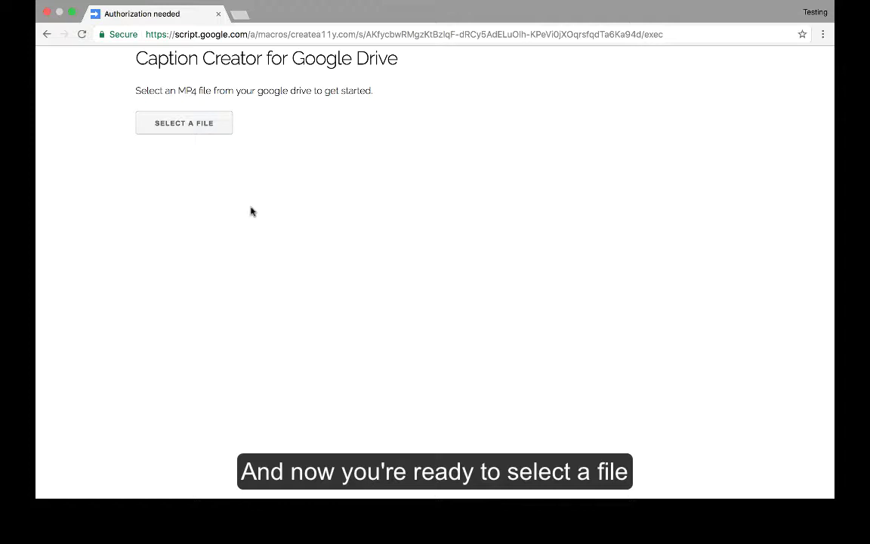
- Load Create Accessibility Caption Practice Video.mp4 from Google Drive into Caption Creator
click(212, 130)
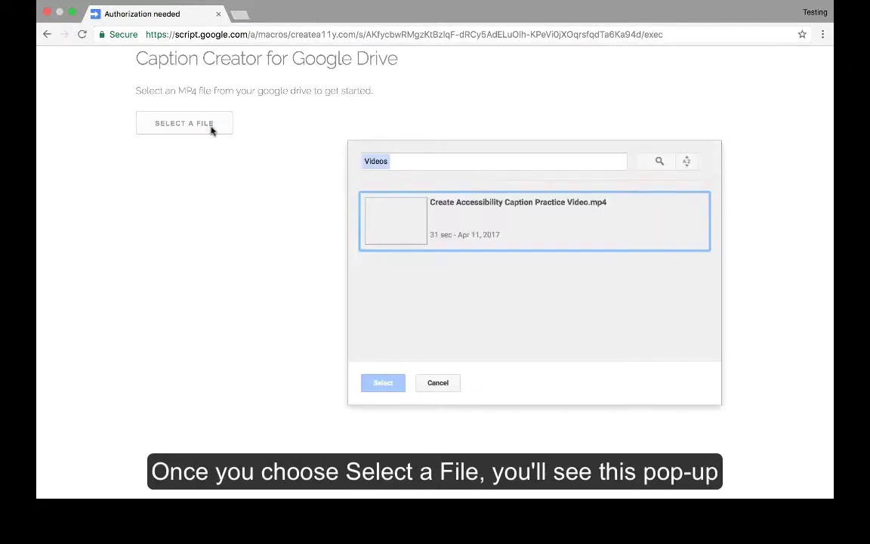
click(502, 208)
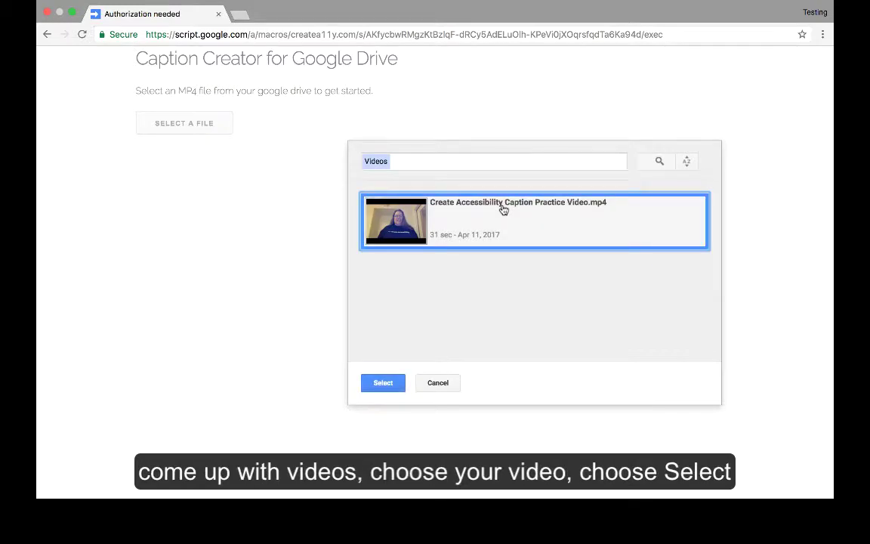
click(382, 383)
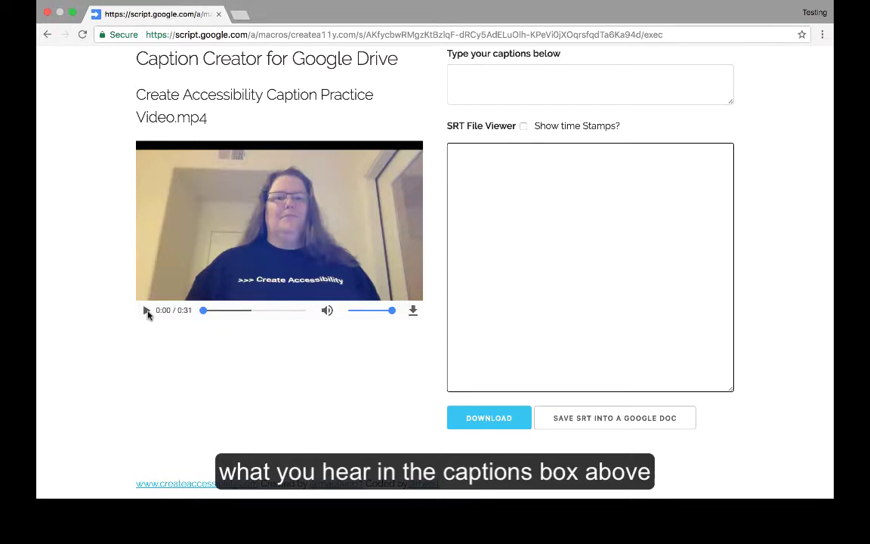
- Play the video and caption 'Hi!', the speaker's self-introduction, then 'Today you are going to practice'
click(147, 311)
click(495, 76)
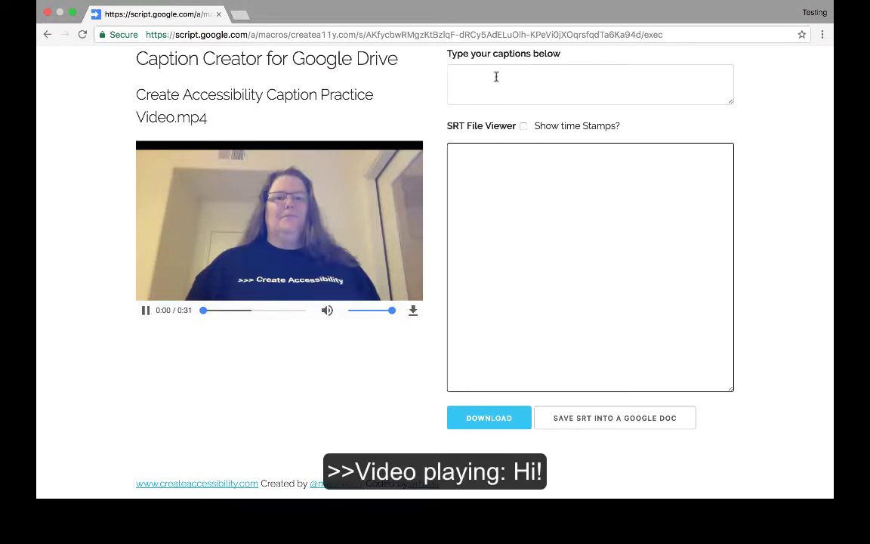
text(Hi!)
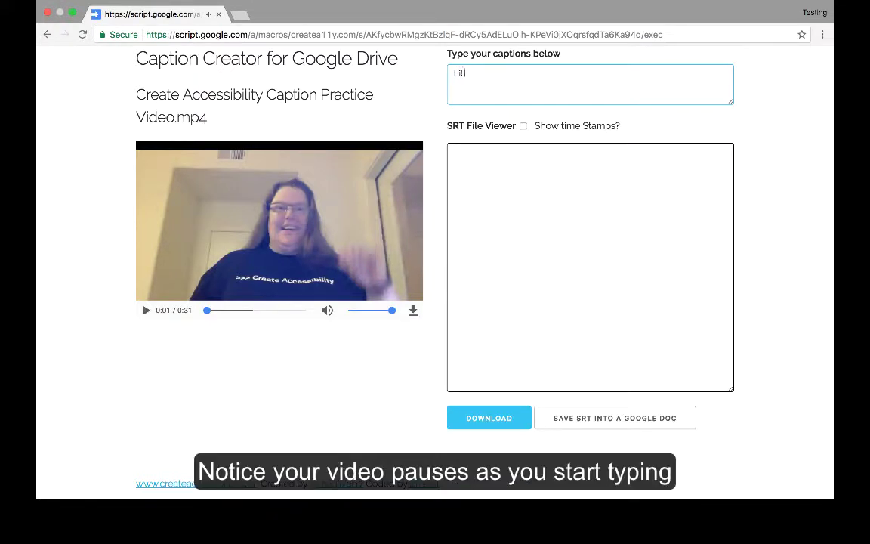
key(Return)
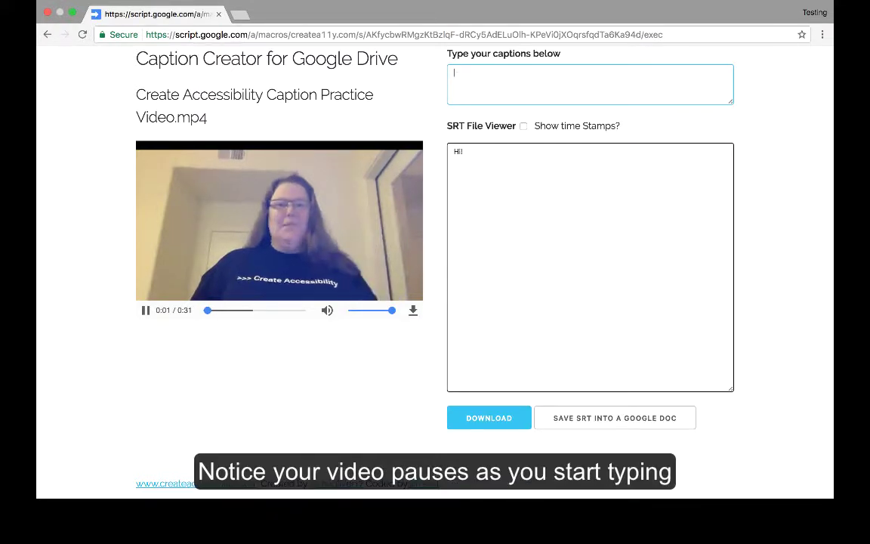
text(I'm M)
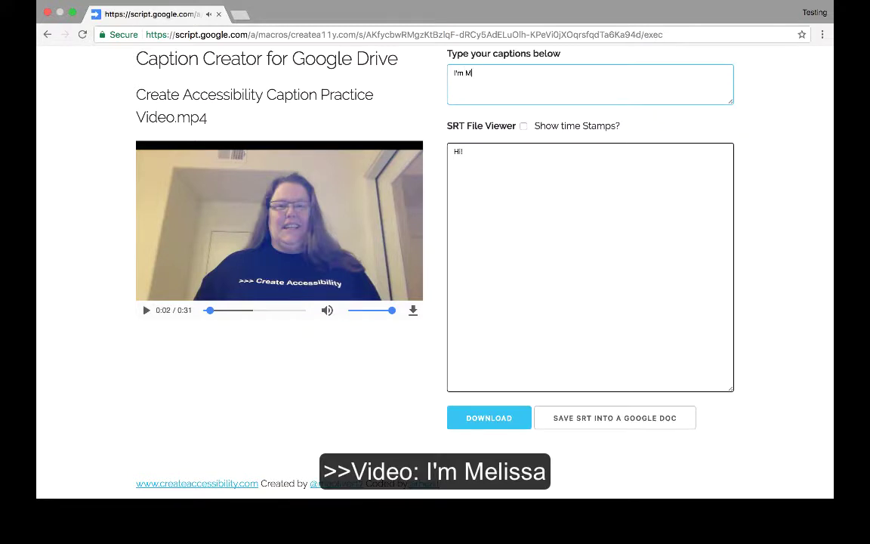
text(elissa)
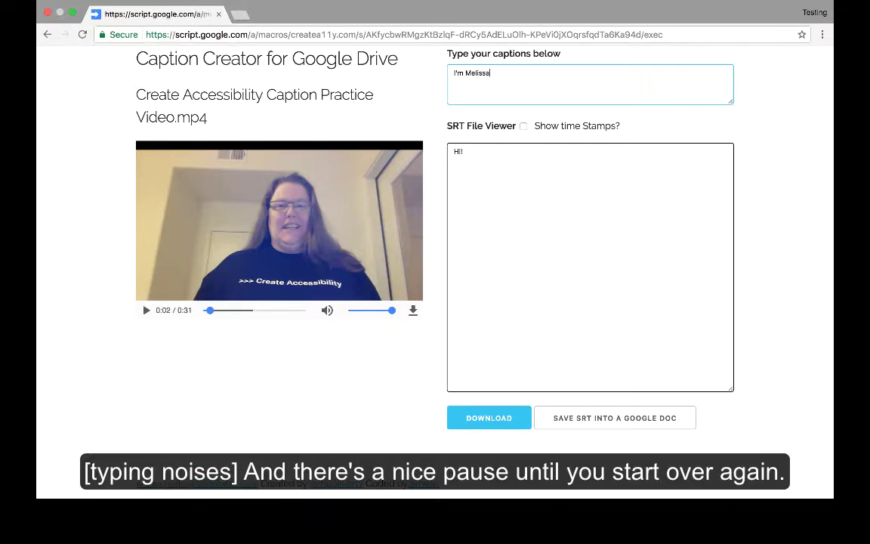
text(.)
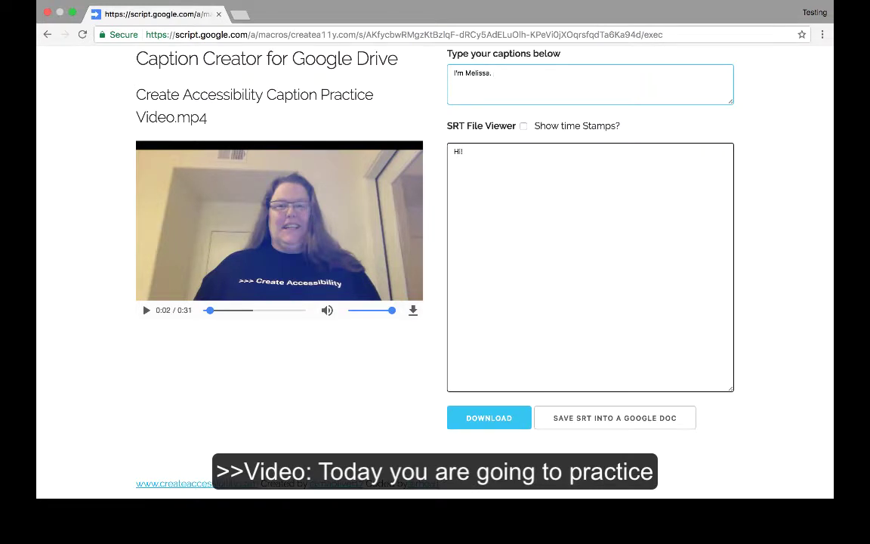
key(Return)
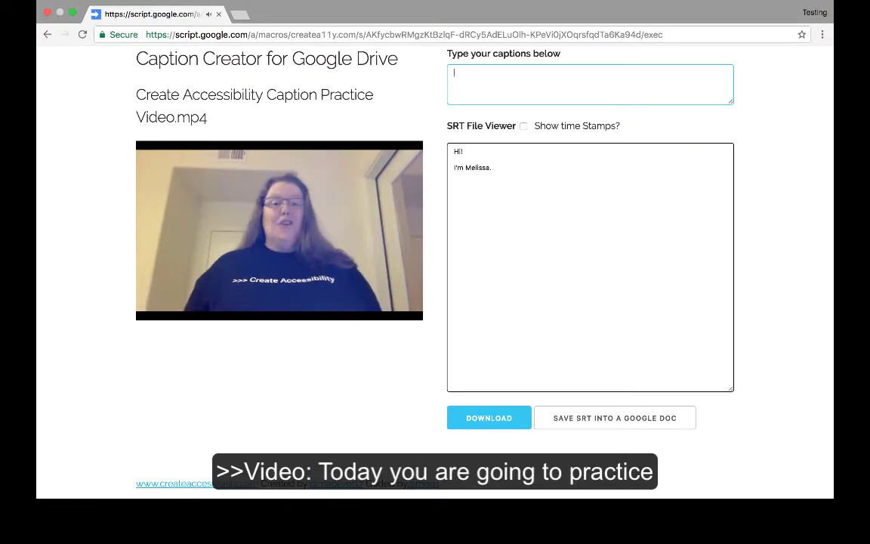
text(Today)
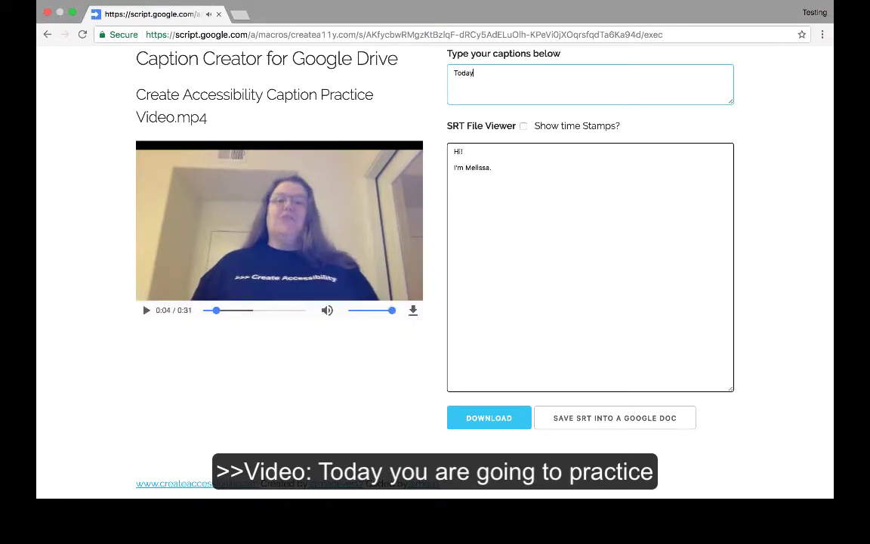
text( you are going to pra)
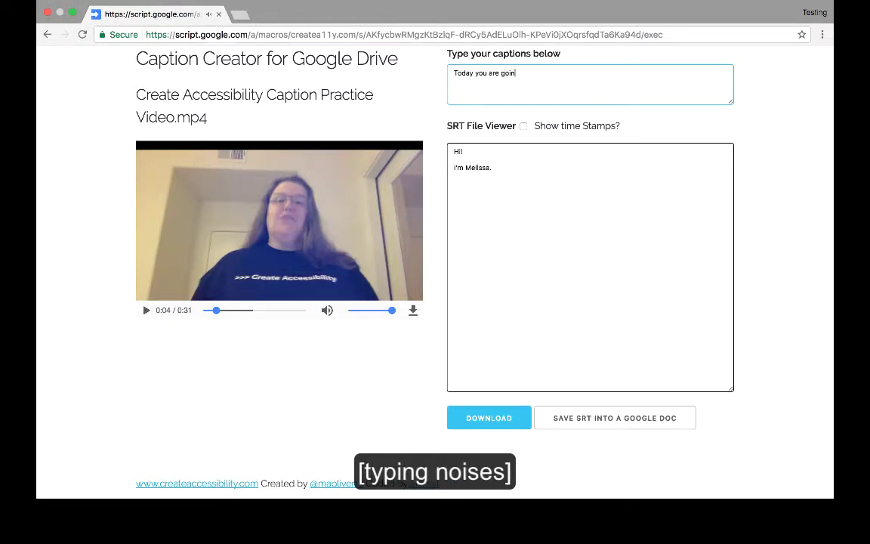
text(ctice)
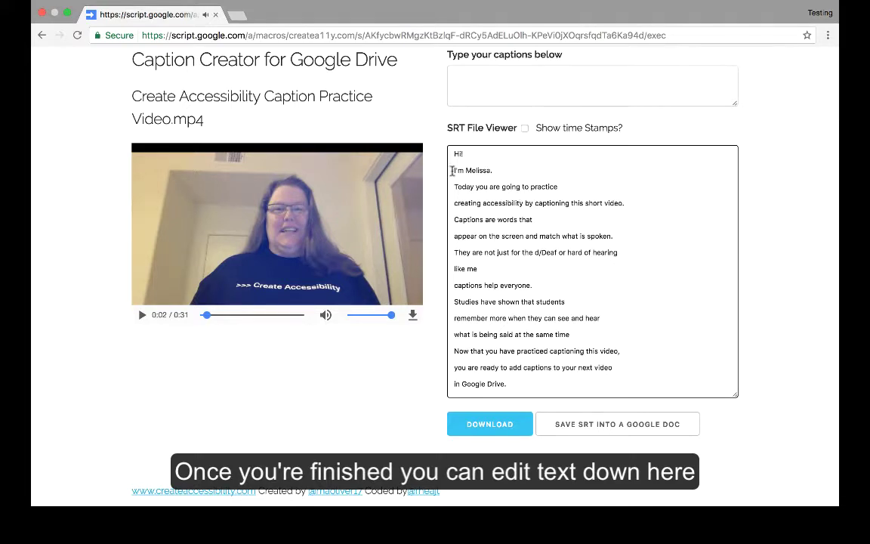
- Join the opening caption lines, from the greeting through 'appear on the screen', into one paragraph
click(452, 170)
key(BackSpace)
key(BackSpace)
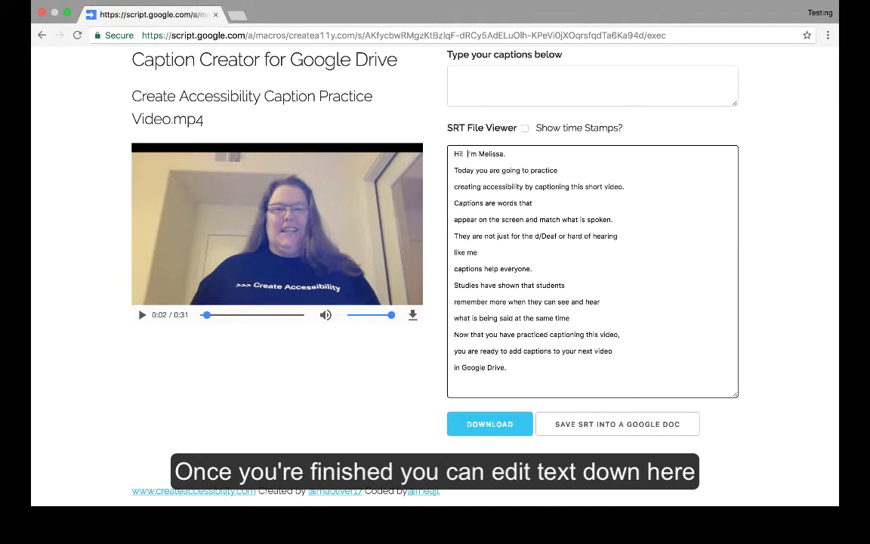
click(454, 170)
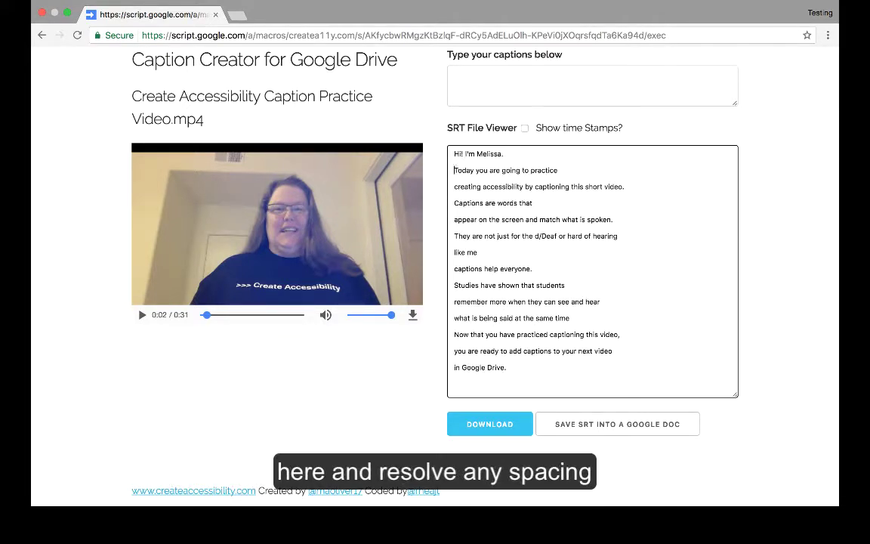
key(BackSpace)
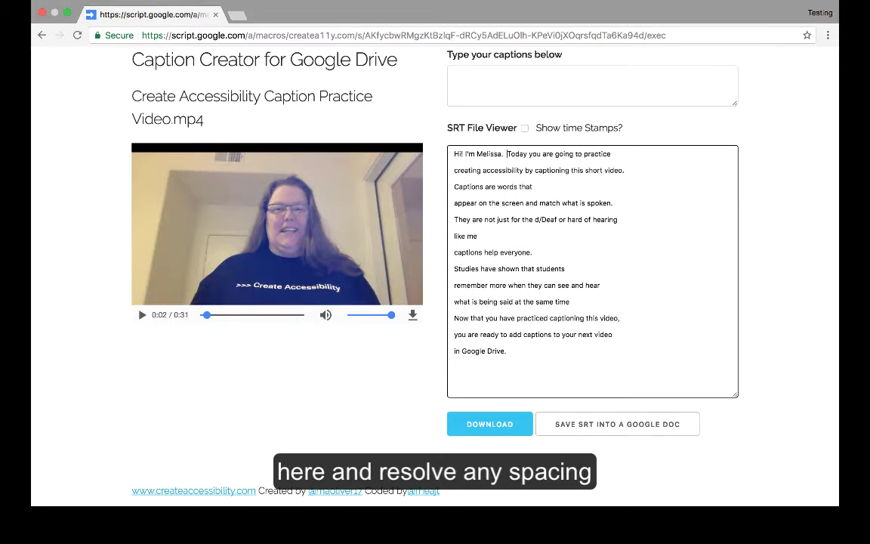
click(453, 170)
key(BackSpace)
click(454, 178)
key(BackSpace)
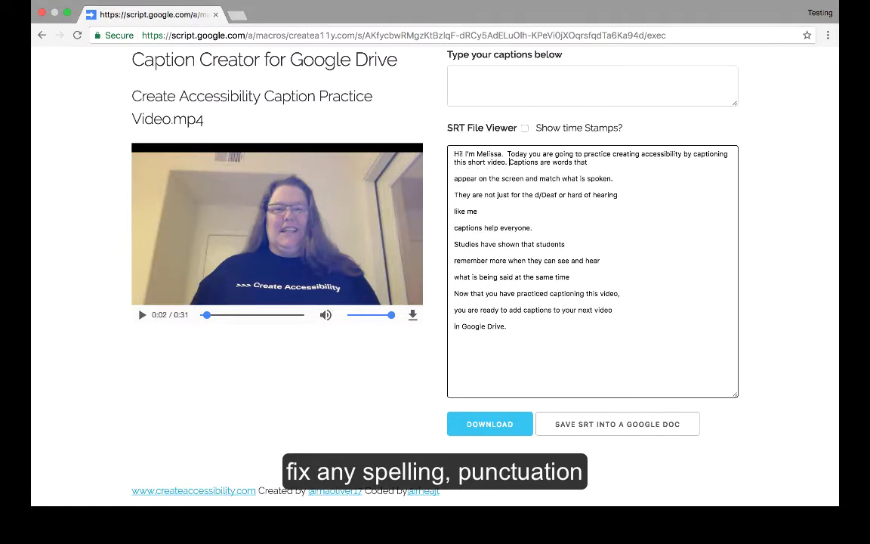
click(453, 178)
key(BackSpace)
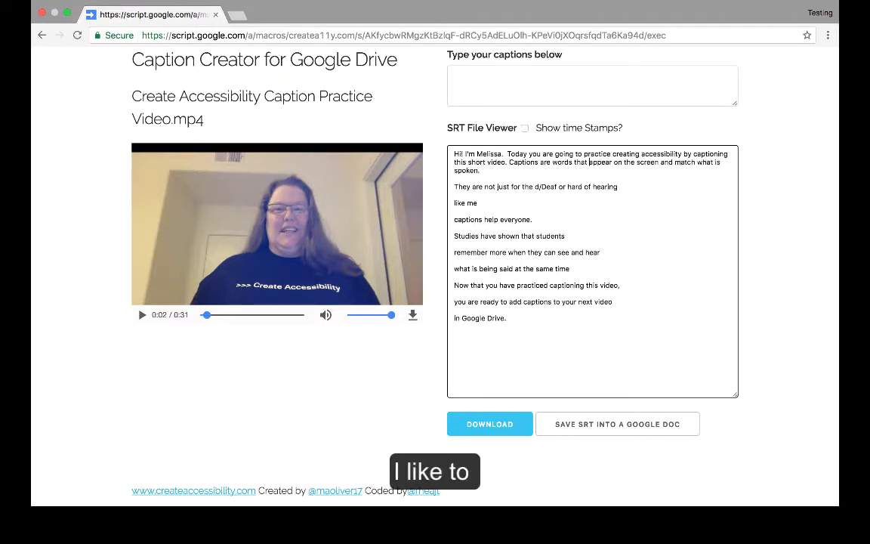
- Merge the lines from 'They are not just' through 'what is being said' into the paragraph
click(454, 186)
key(BackSpace)
key(BackSpace)
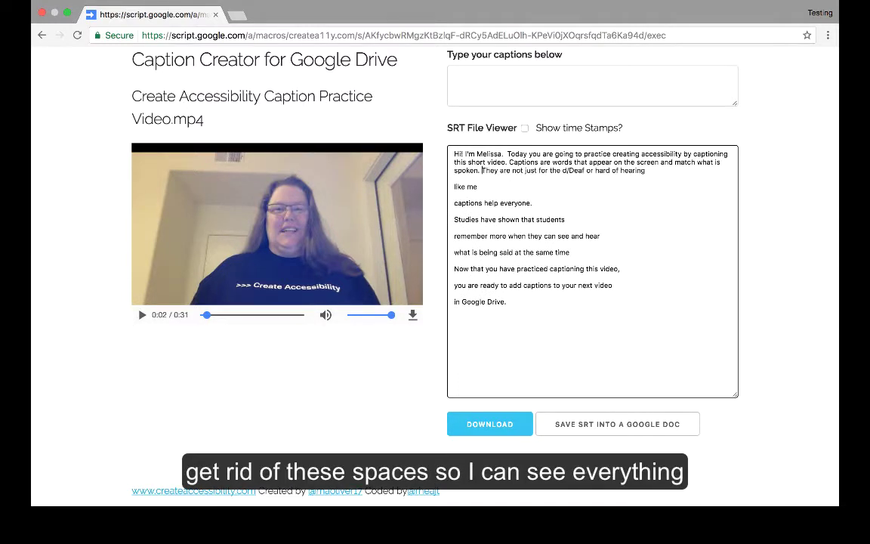
click(453, 187)
key(BackSpace)
key(BackSpace)
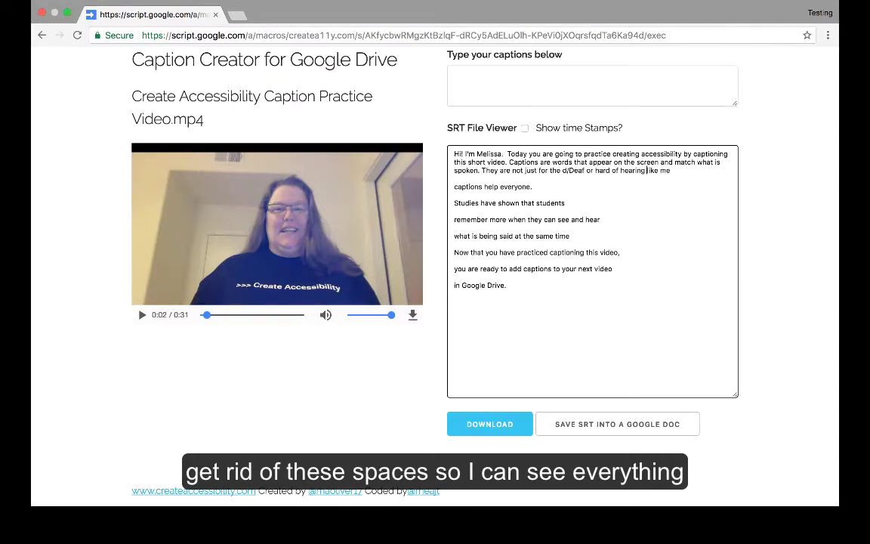
click(454, 187)
key(BackSpace)
key(BackSpace)
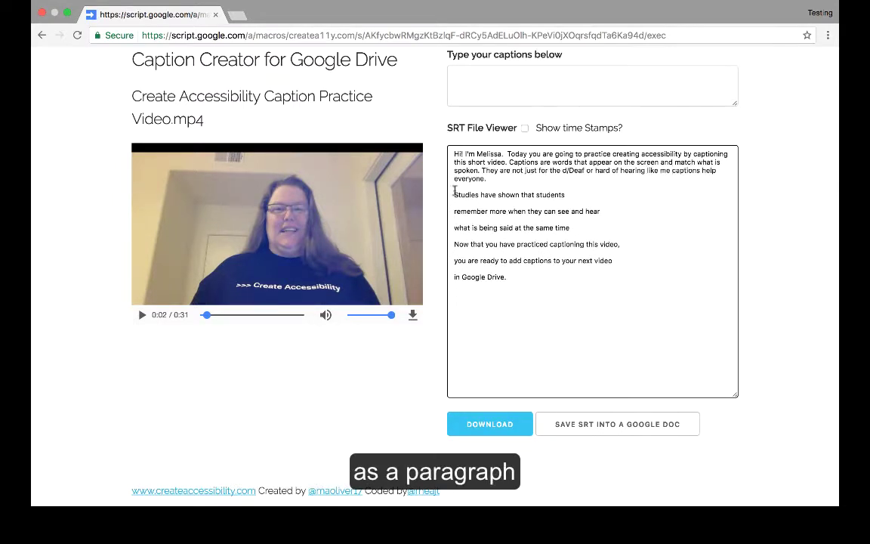
click(454, 191)
key(BackSpace)
key(BackSpace)
click(454, 195)
key(BackSpace)
key(BackSpace)
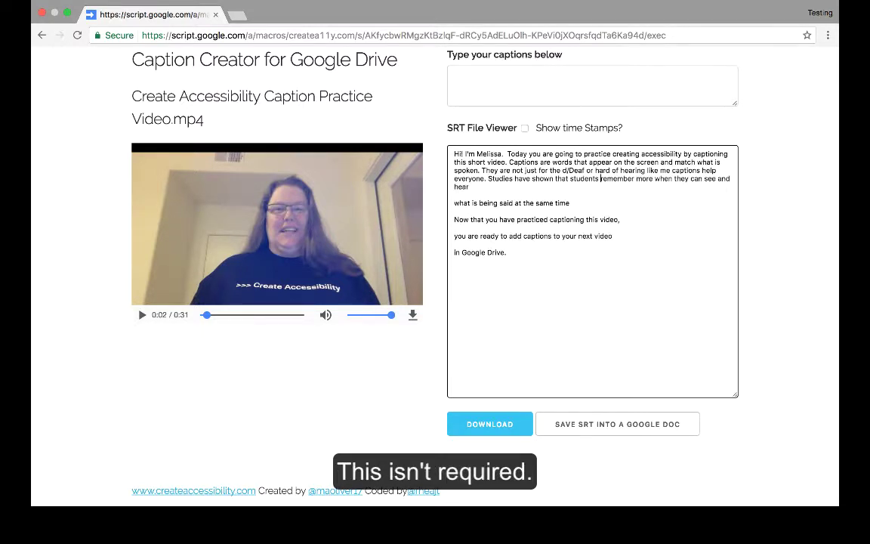
click(454, 203)
key(BackSpace)
key(BackSpace)
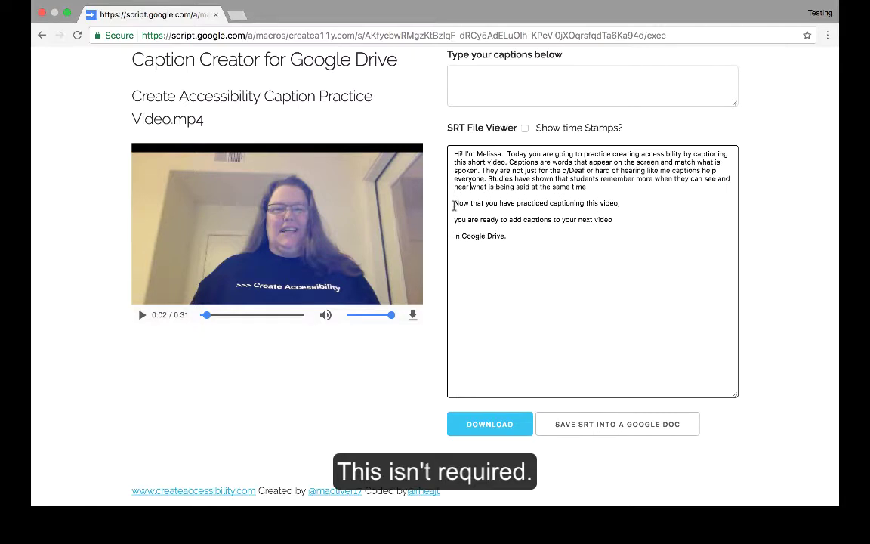
- Join the final lines, add a period after 'same time', and remove the blank line
click(454, 203)
key(BackSpace)
key(BackSpace)
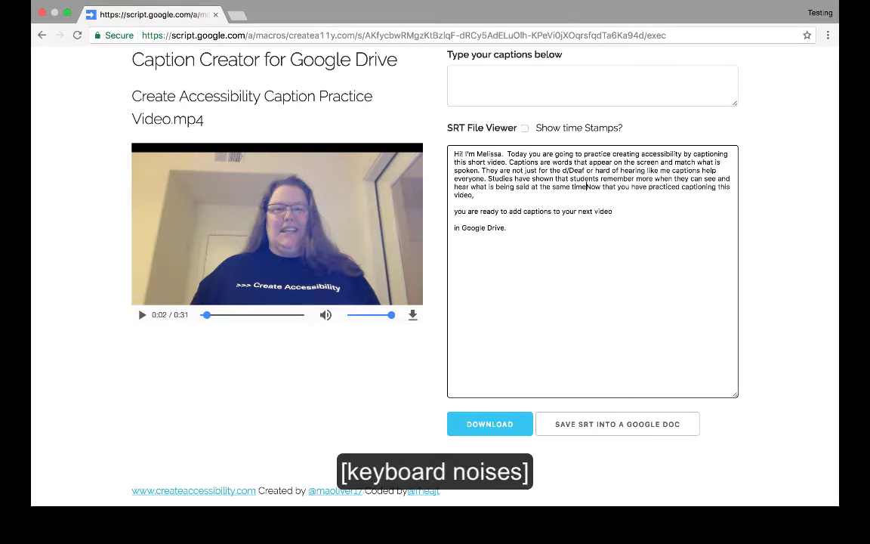
text(.)
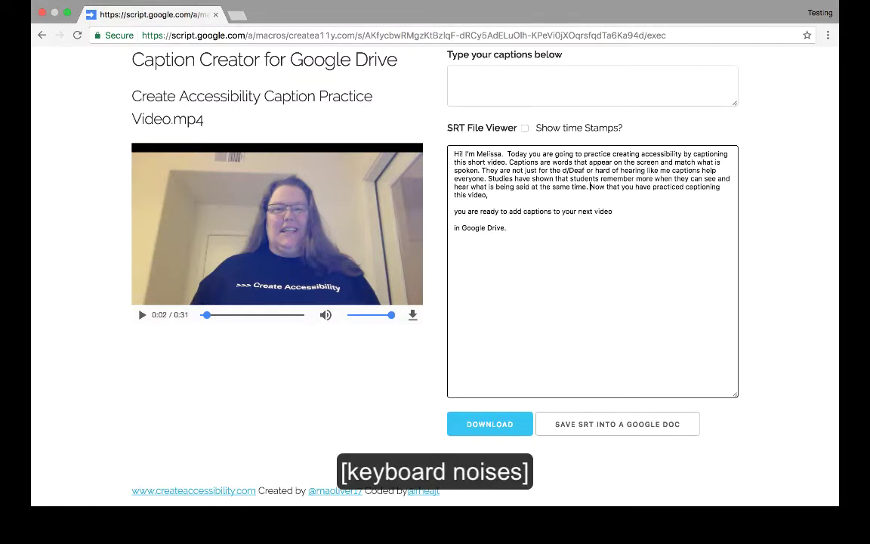
click(453, 212)
key(BackSpace)
key(BackSpace)
click(453, 211)
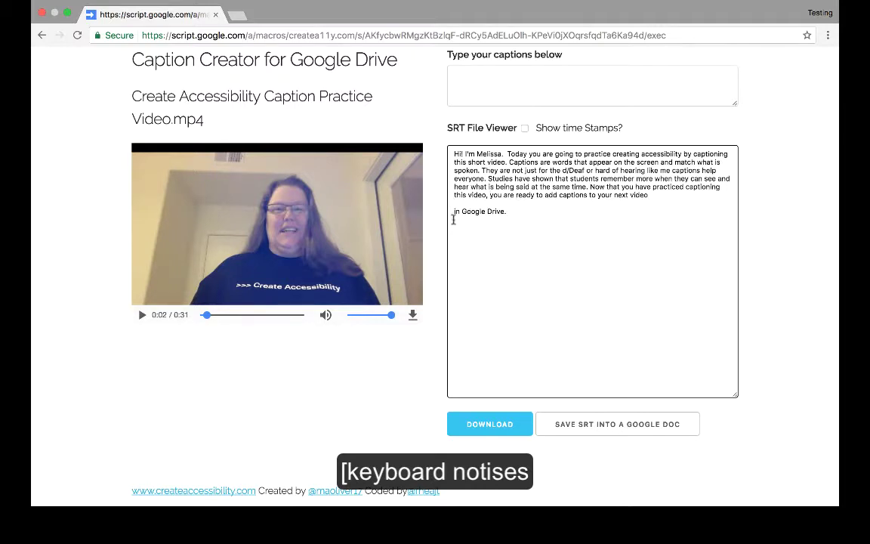
key(BackSpace)
key(BackSpace)
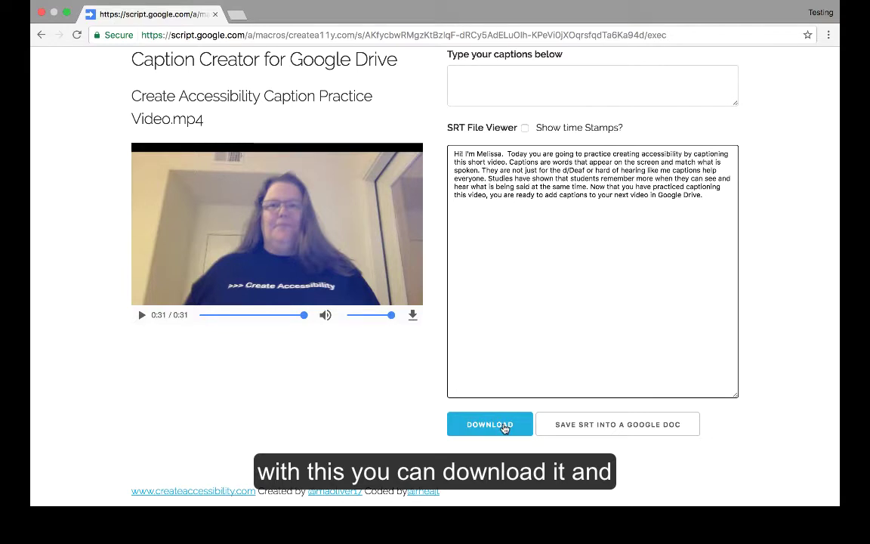
- Download the captions as Create Accessibility Caption Practice Video.mp4 (1).srt
click(504, 427)
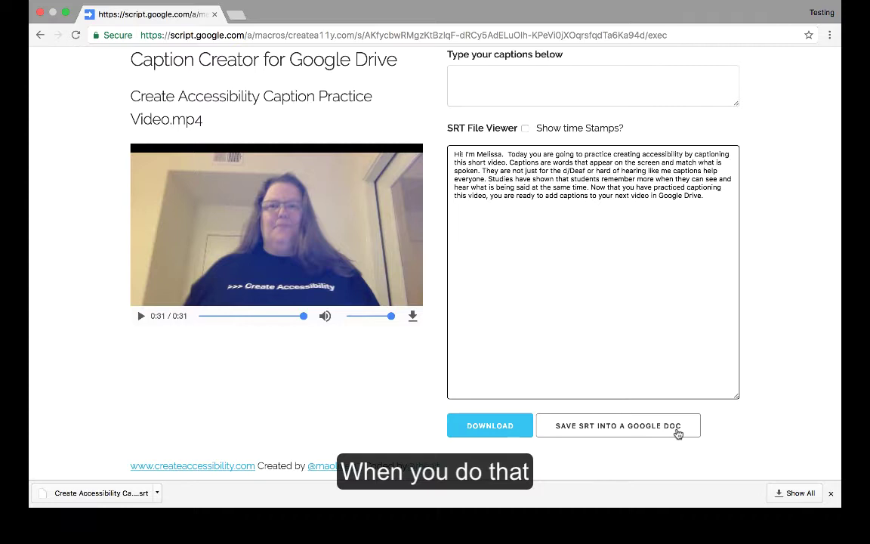
- Save the SRT captions into a new Google Doc and open that document
click(677, 432)
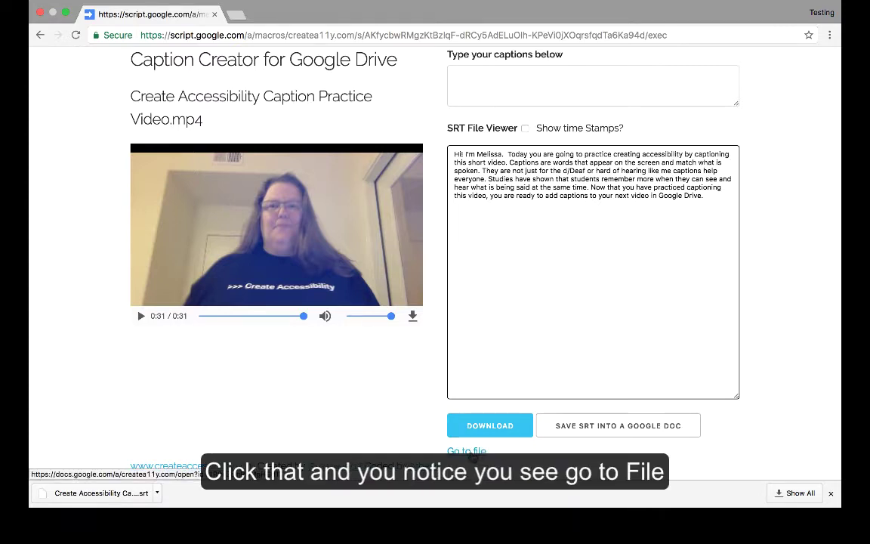
click(472, 455)
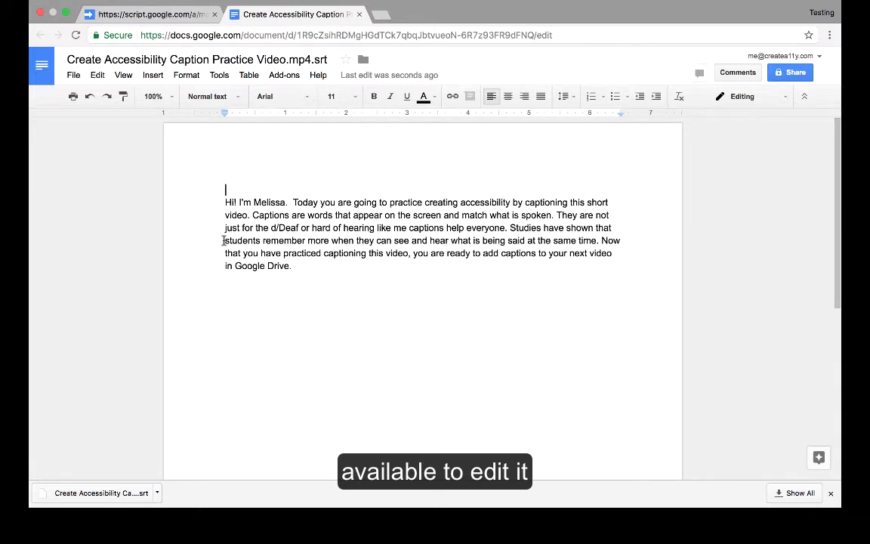
- Show the File > Download as format list, including Plain Text (.txt), for the caption Doc
click(74, 77)
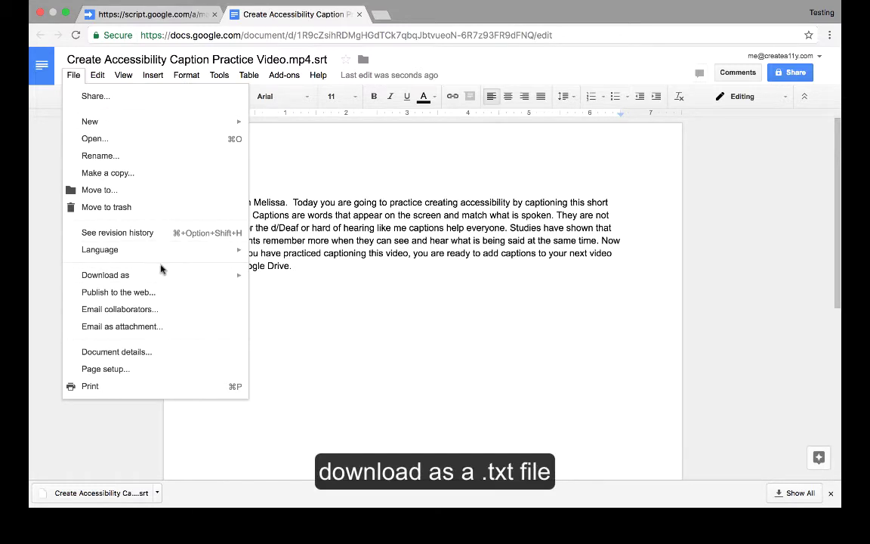
mouse_move(166, 278)
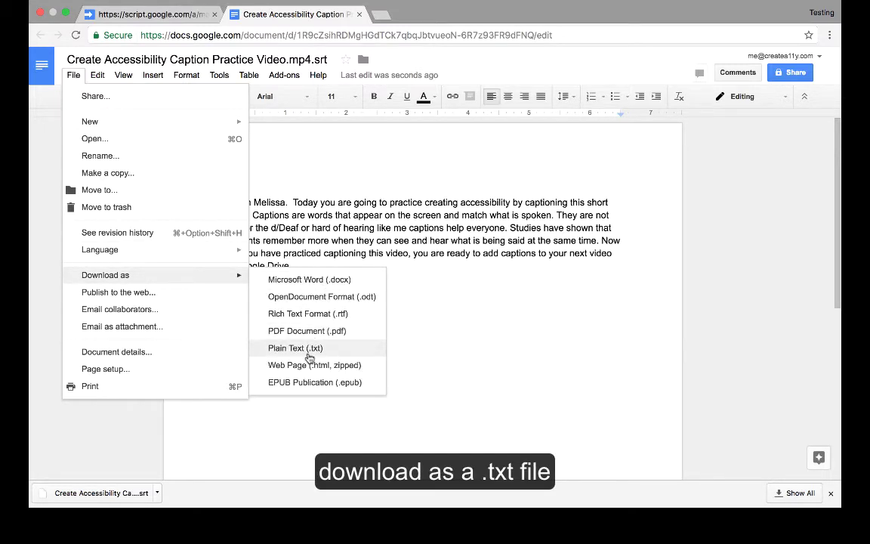